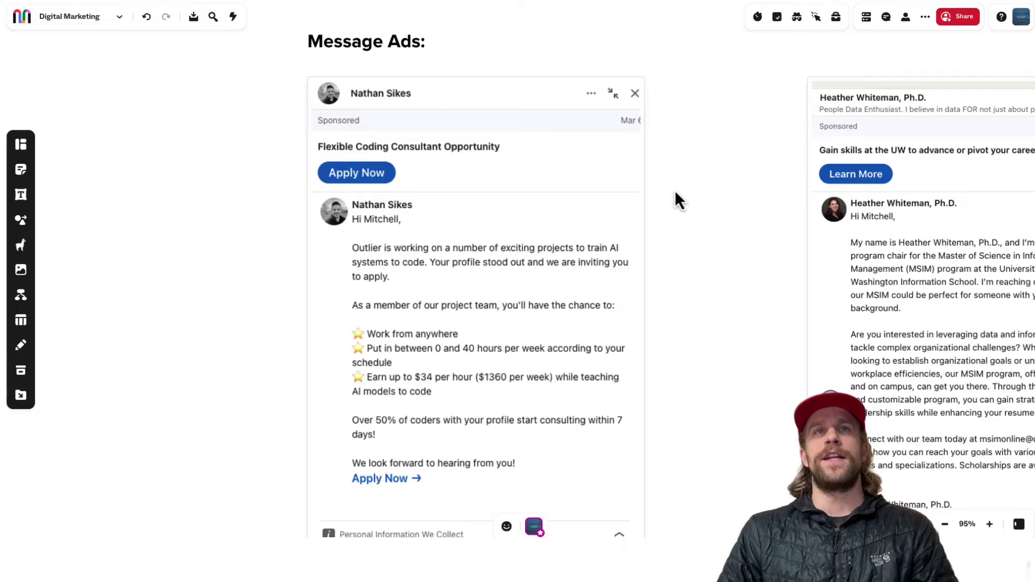
- Centre the view on the second message-ad example, the university program ad with its sidebar image
scroll(685, 221, "up", 1)
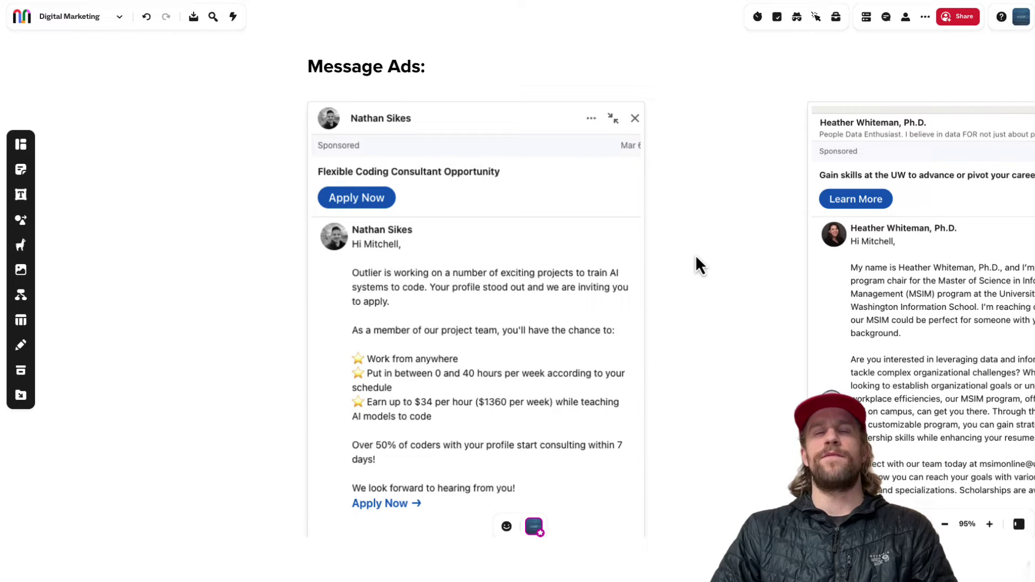
scroll(698, 256, "down", 1)
scroll(697, 257, "right", 1)
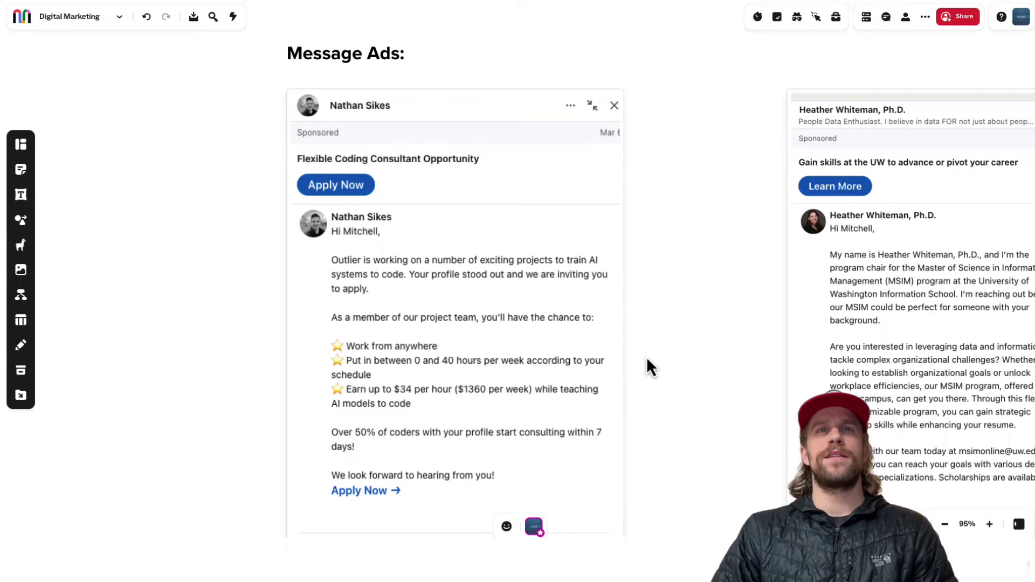
scroll(670, 388, "down", 3)
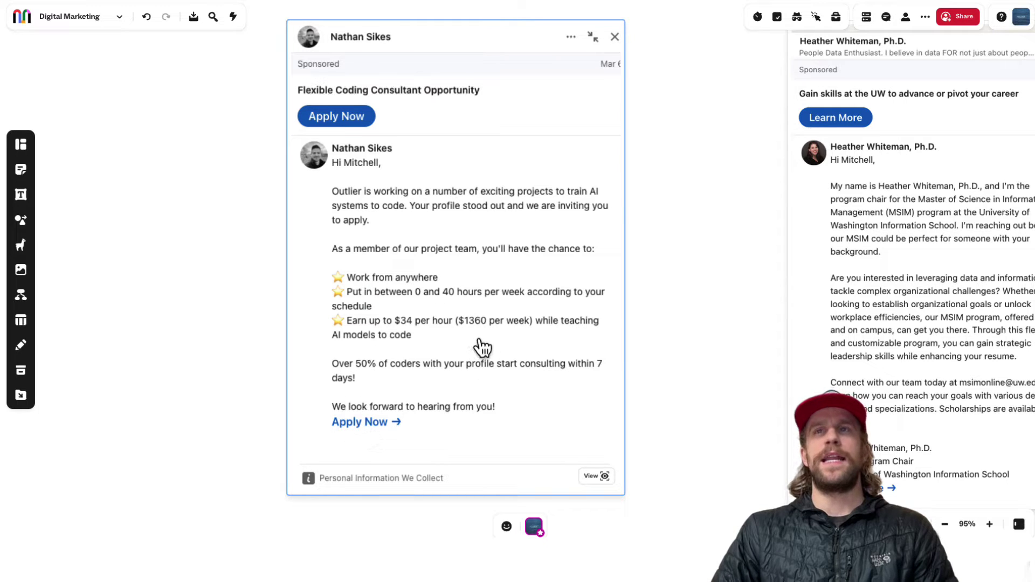
left_click_drag(744, 316, 335, 309)
left_click(480, 296)
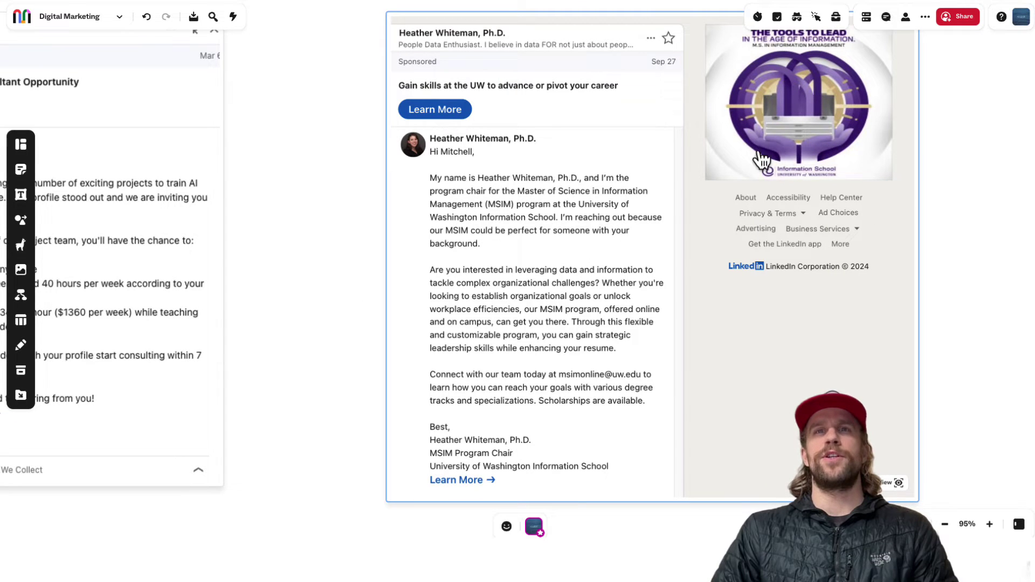
key("Escape")
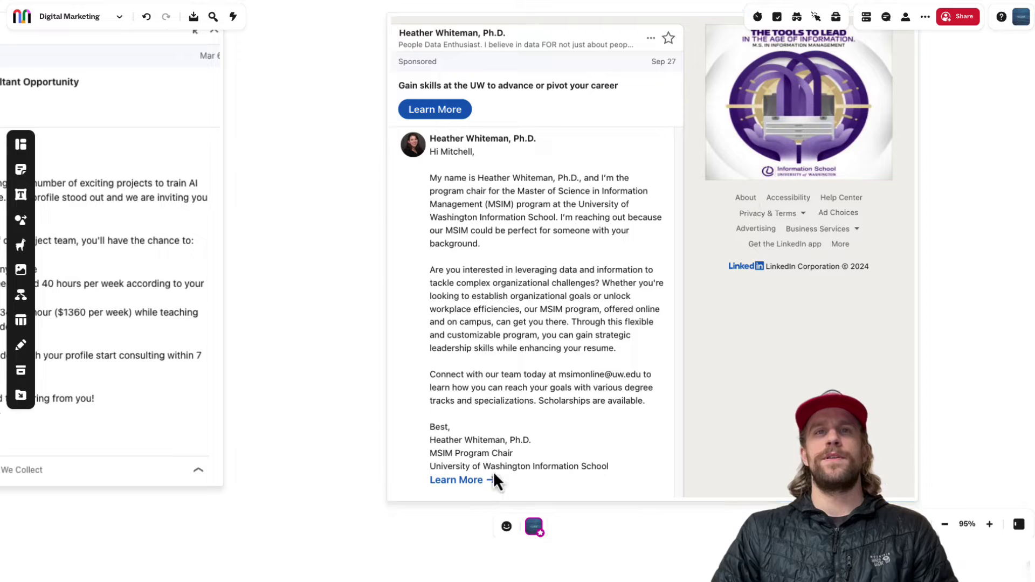
left_click_drag(315, 298, 371, 296)
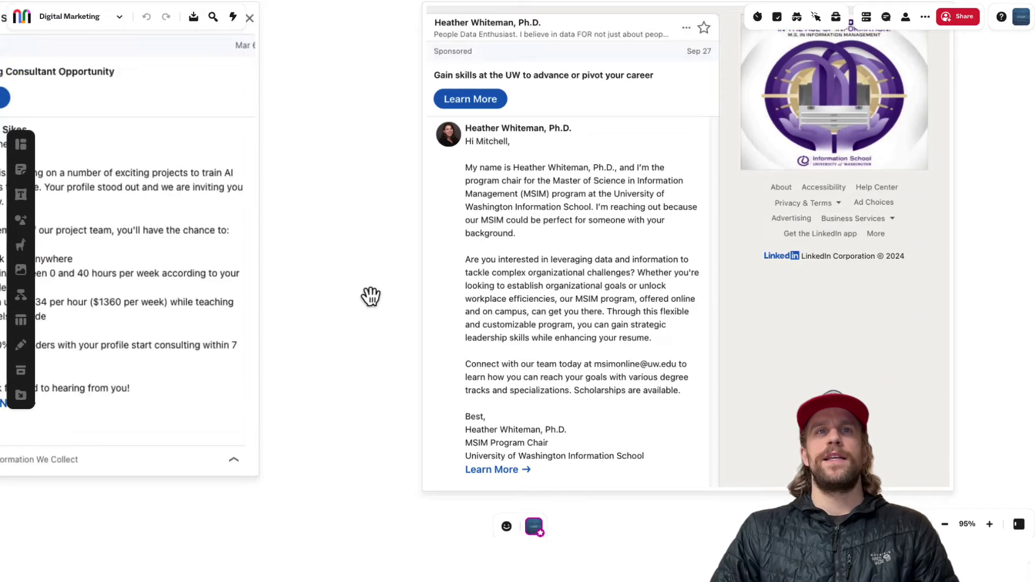
- Pan across the Kapoq and Car Guys conversation ads to reach the Thoropass example
scroll(371, 296, "down", 10)
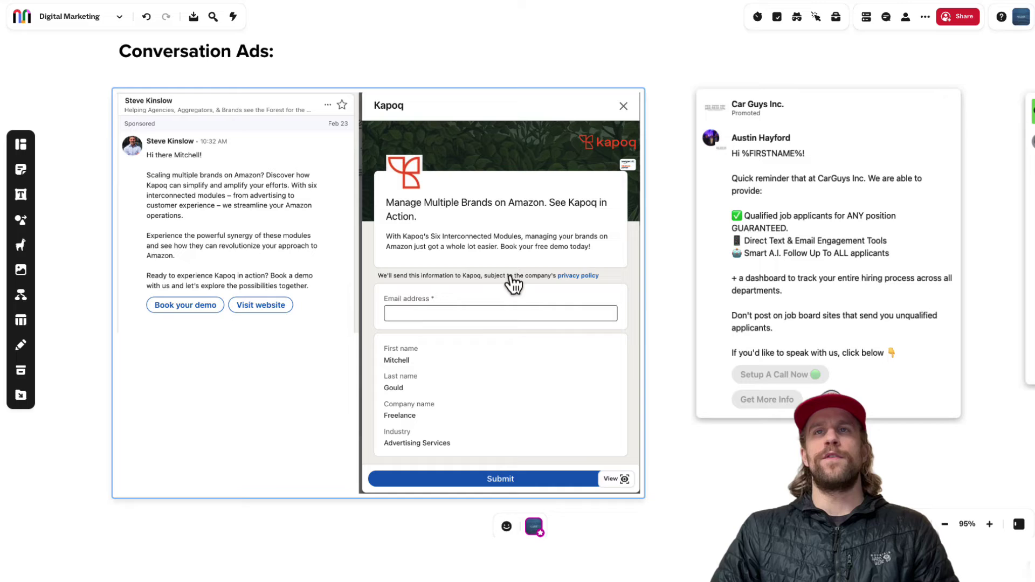
left_click_drag(814, 266, 541, 270)
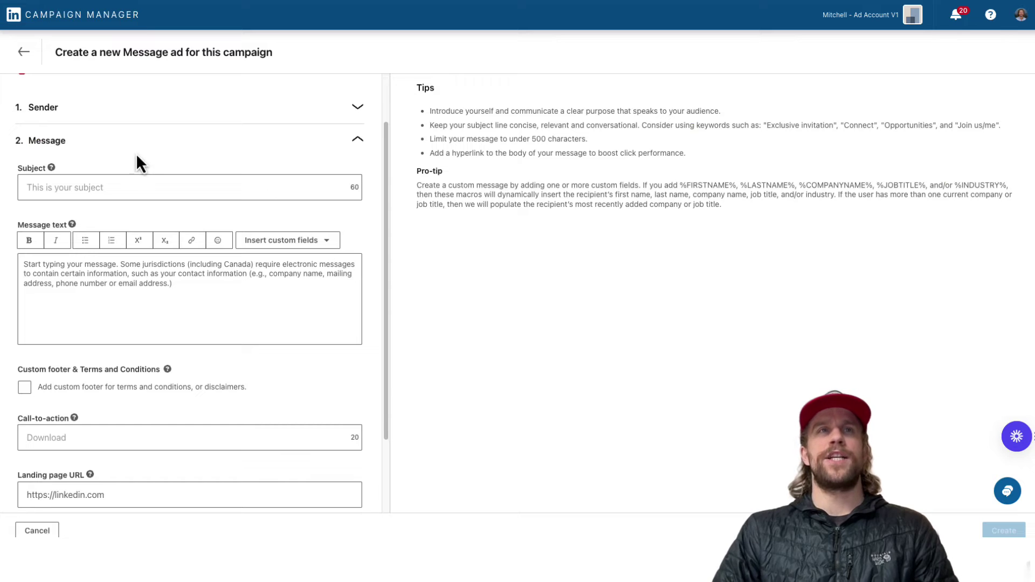
scroll(139, 163, "up", 2)
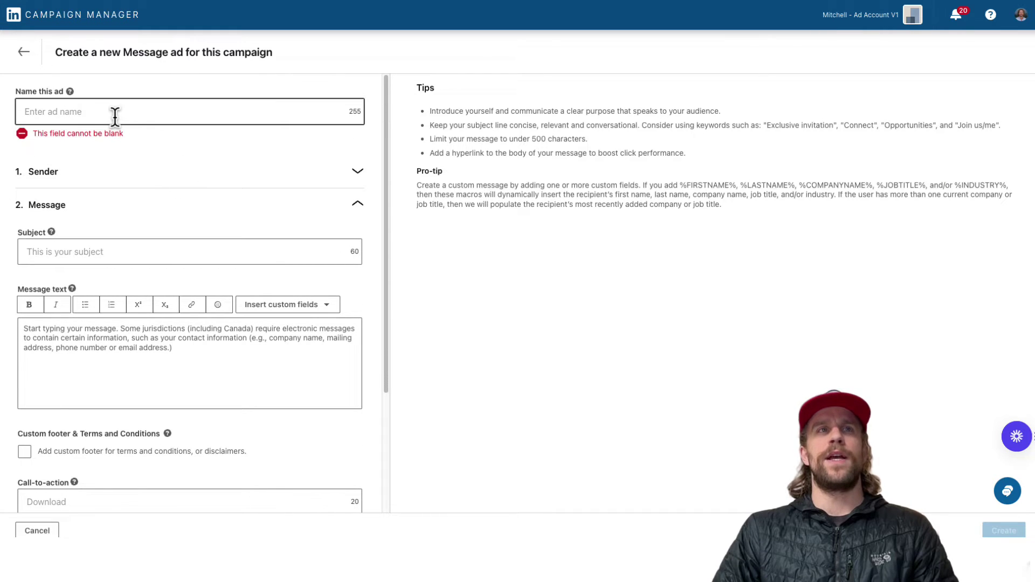
left_click(129, 185)
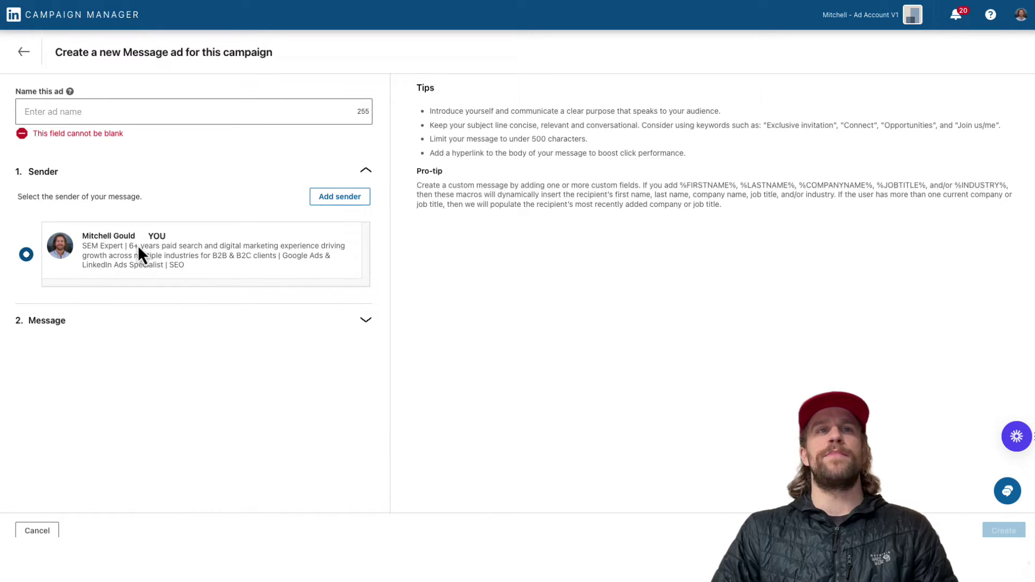
left_click(205, 322)
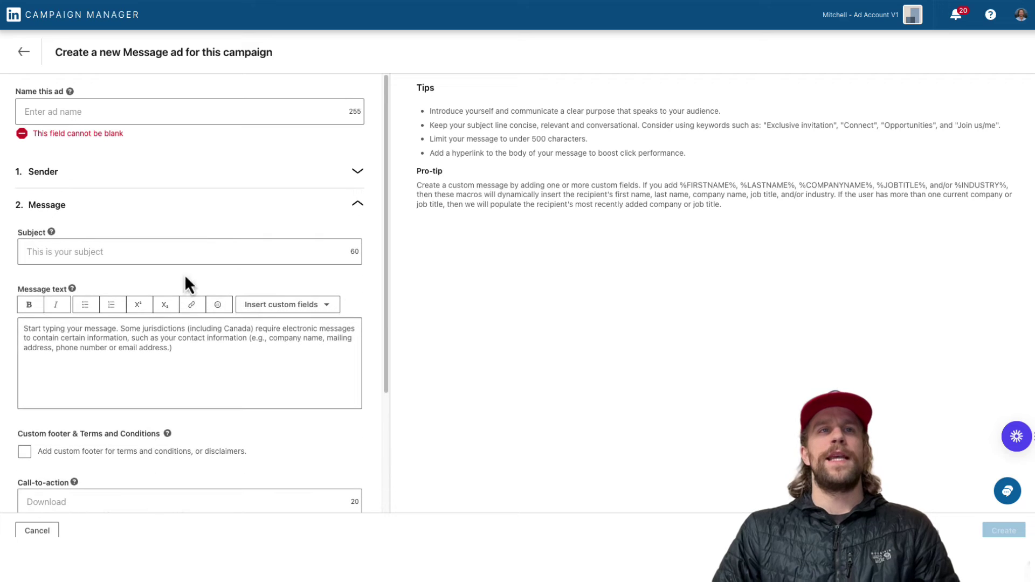
scroll(181, 369, "down", 1)
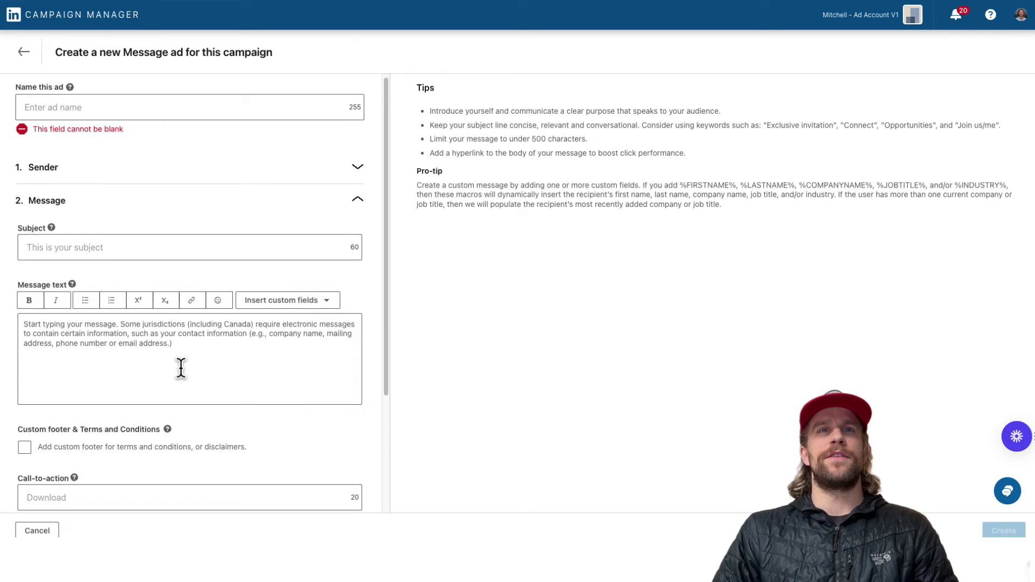
scroll(183, 367, "down", 1)
left_click(109, 310)
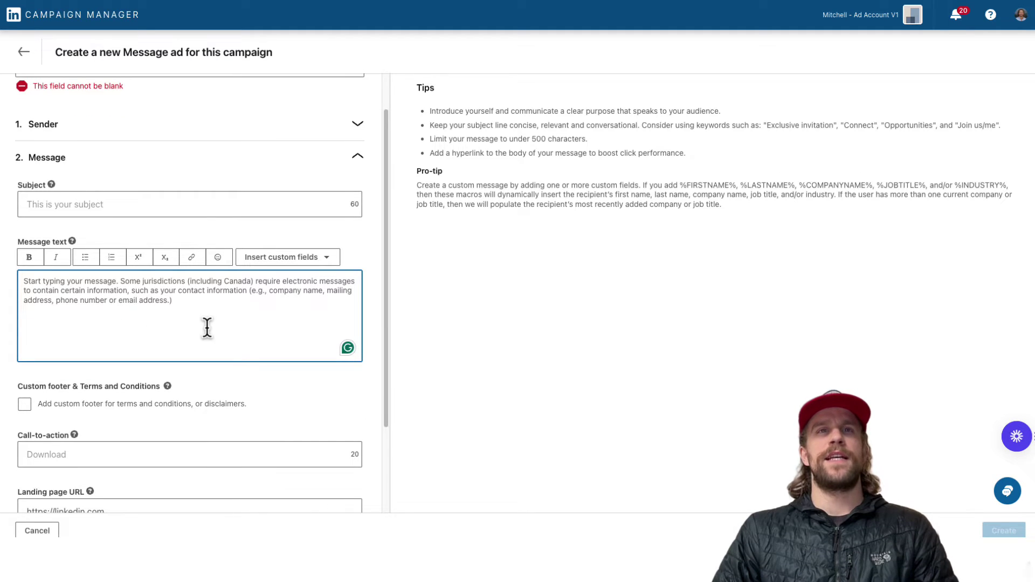
scroll(199, 326, "down", 2)
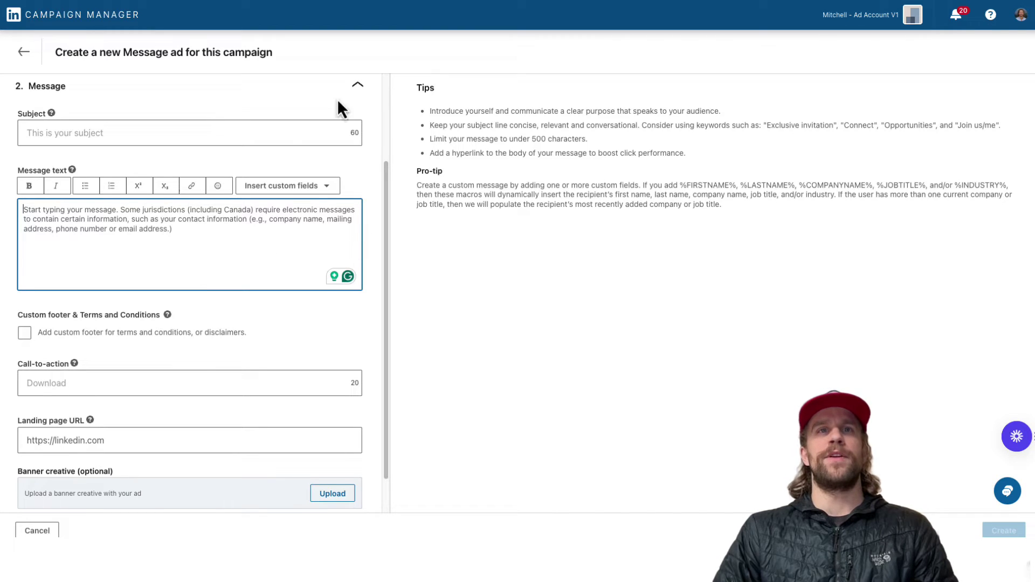
scroll(211, 351, "down", 1)
left_click(200, 351)
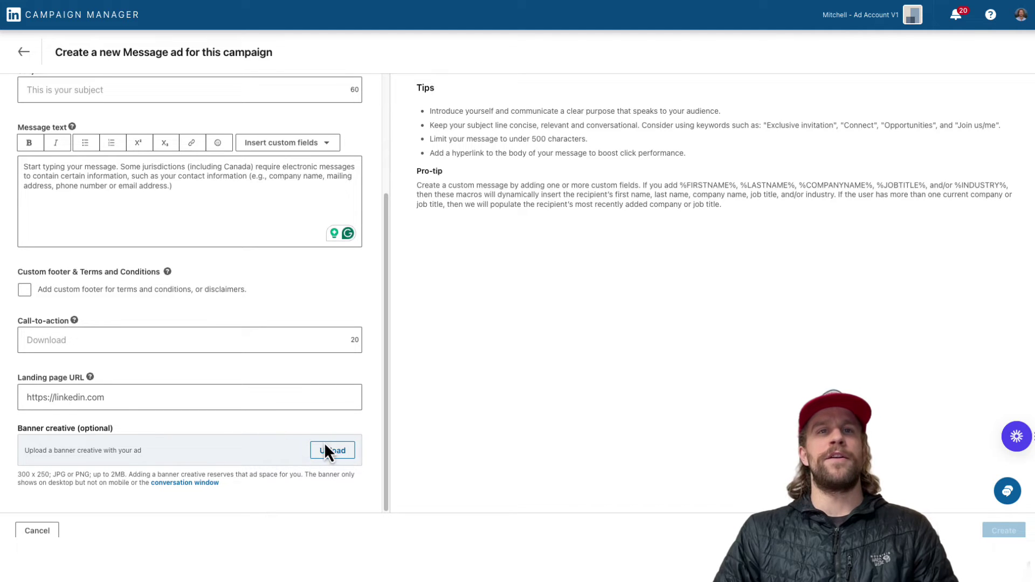
scroll(282, 441, "up", 3)
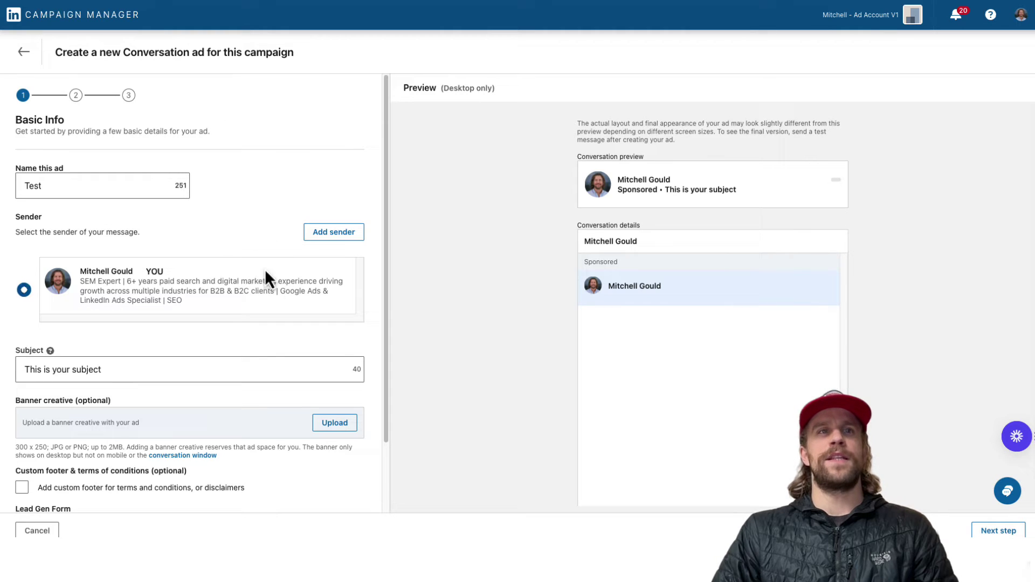
- Preview the donations and event-registration templates, then choose the Drive trials and demos template
scroll(209, 331, "down", 1)
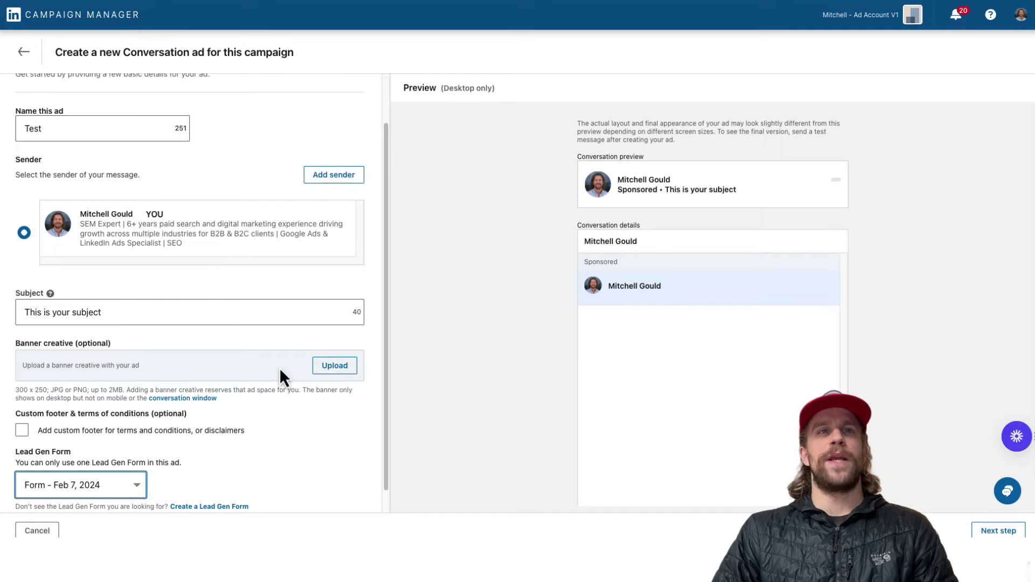
scroll(244, 375, "down", 1)
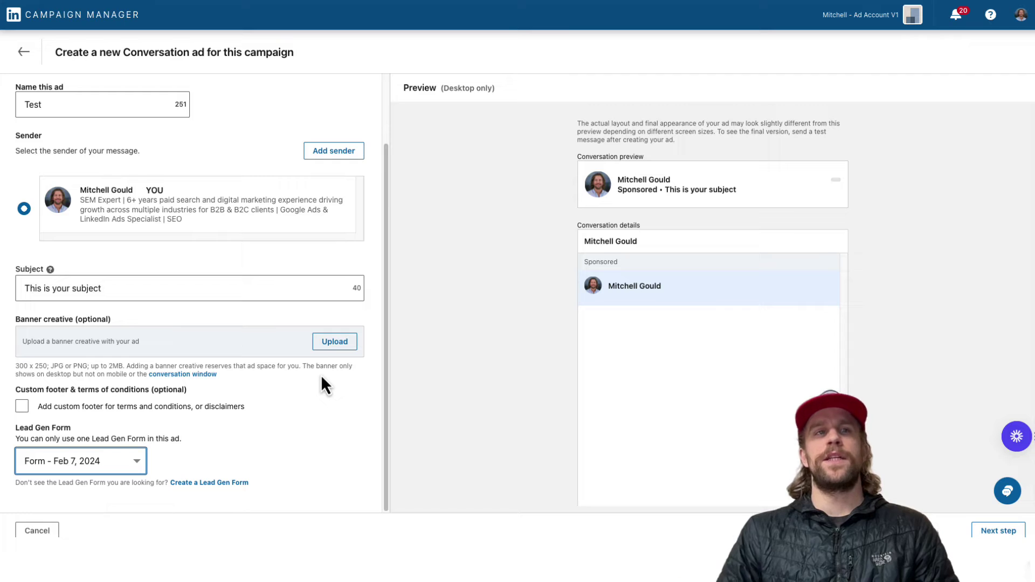
left_click(984, 532)
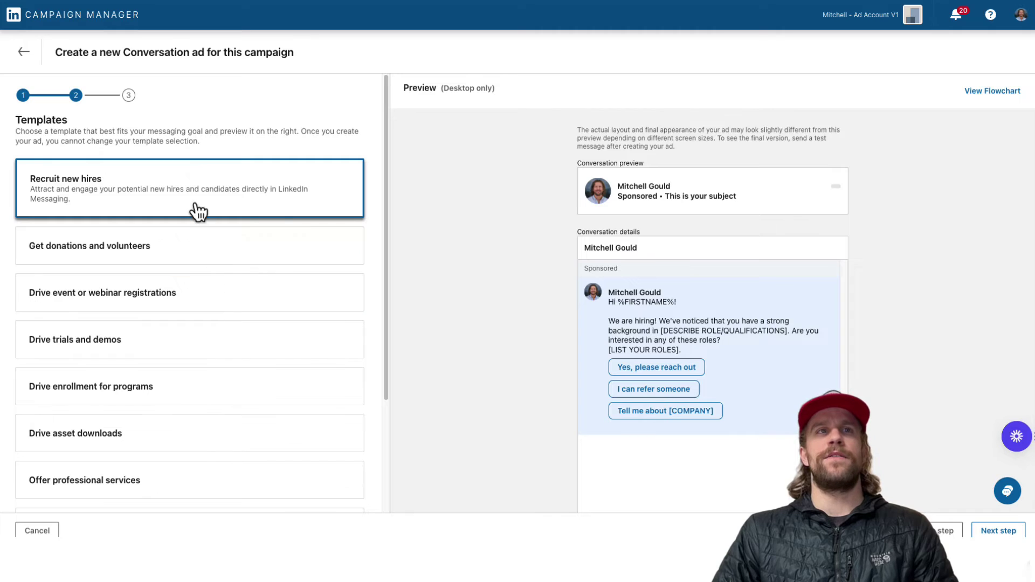
left_click(155, 247)
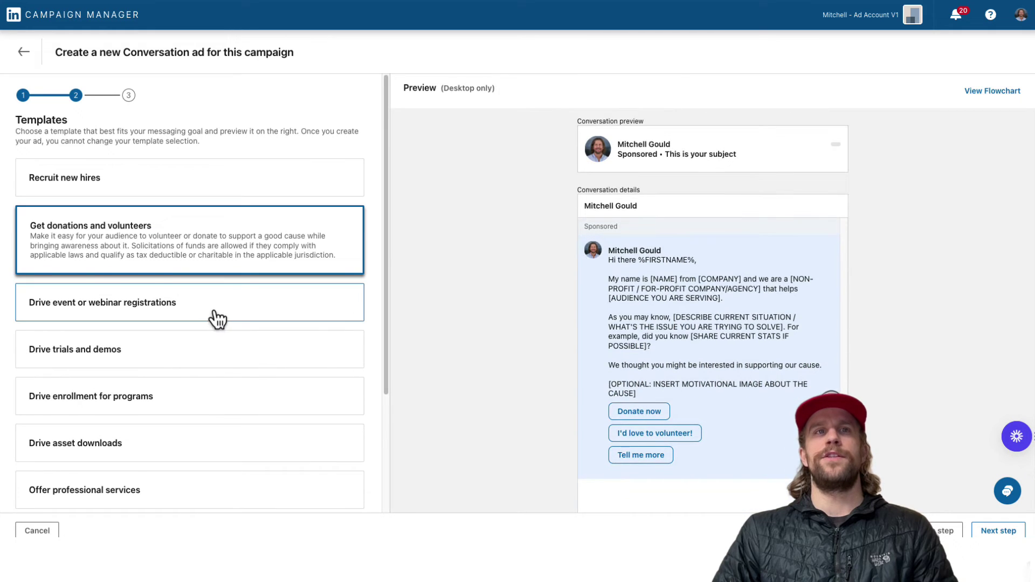
left_click(217, 319)
left_click(208, 347)
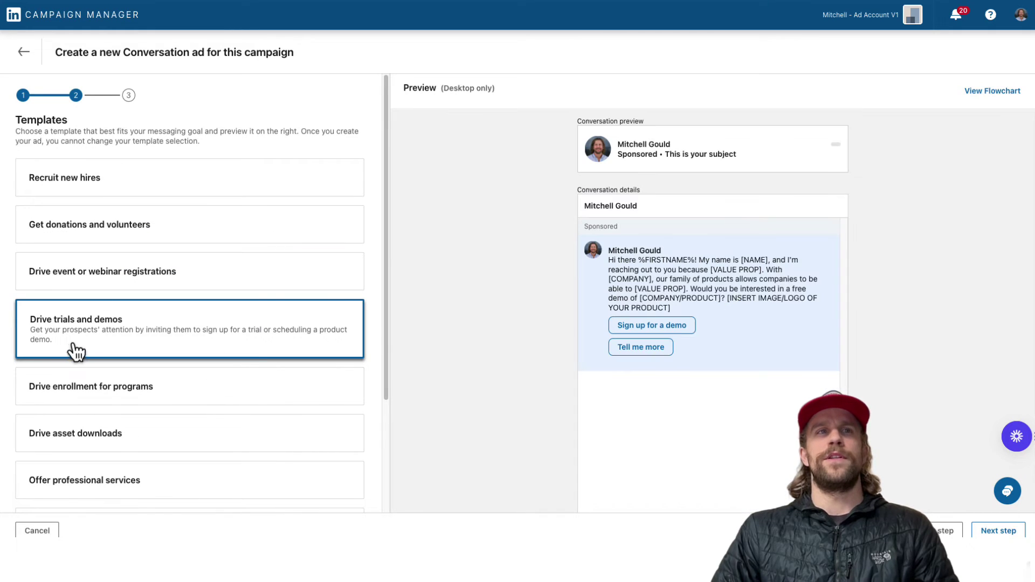
scroll(459, 376, "down", 1)
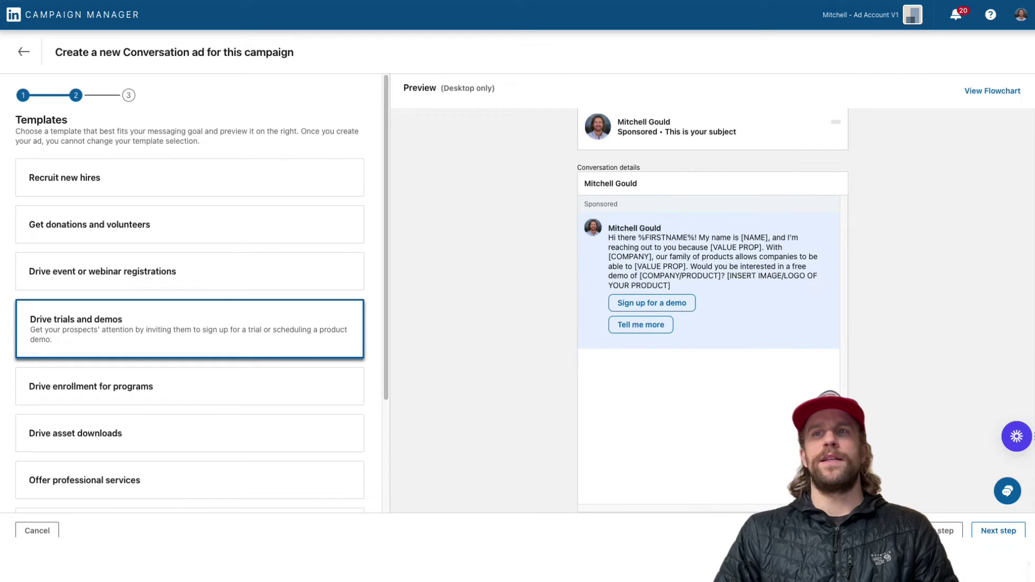
- Open the Ad builder and select the intro message for editing
left_click(999, 530)
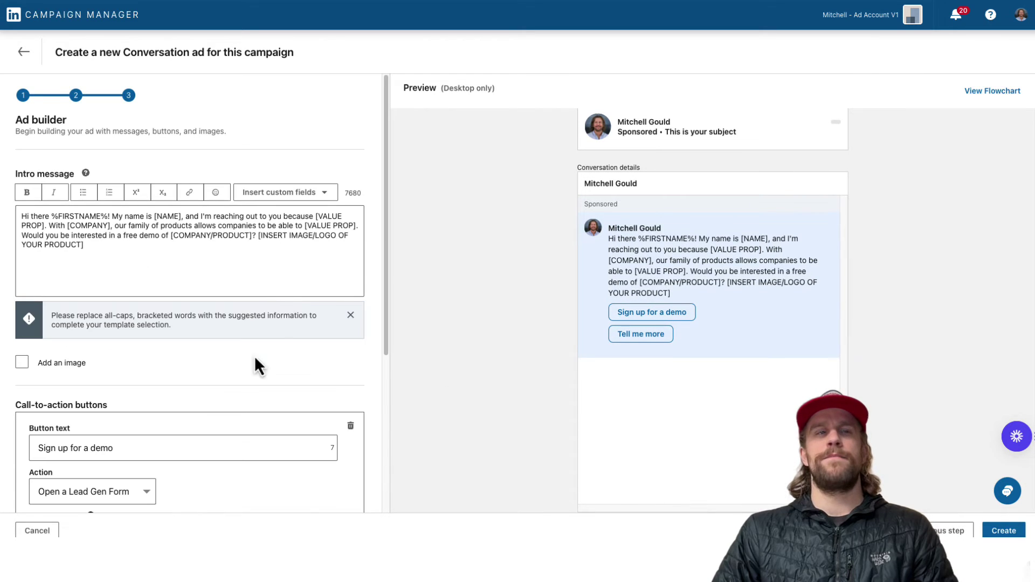
left_click(186, 251)
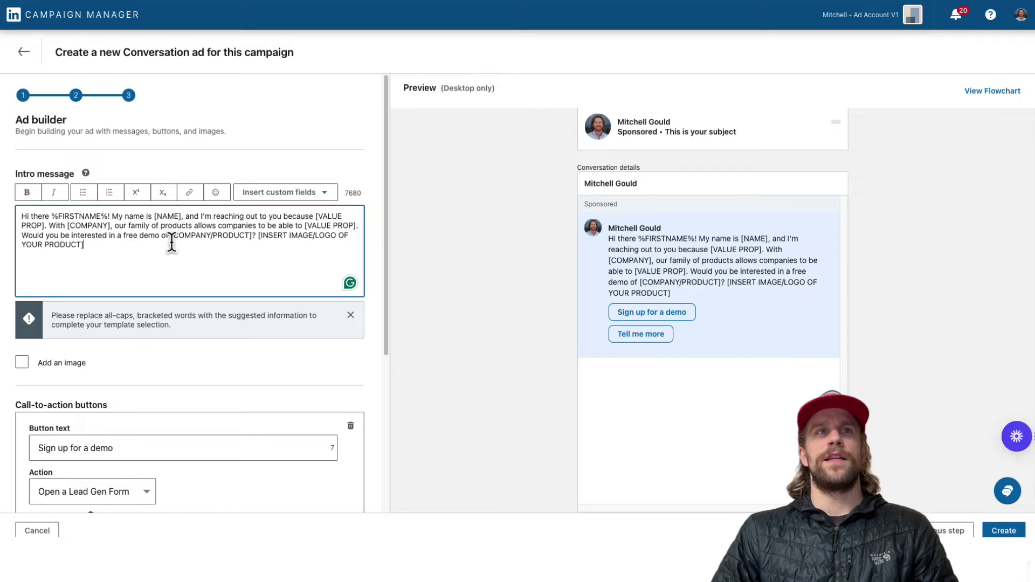
scroll(170, 324, "down", 3)
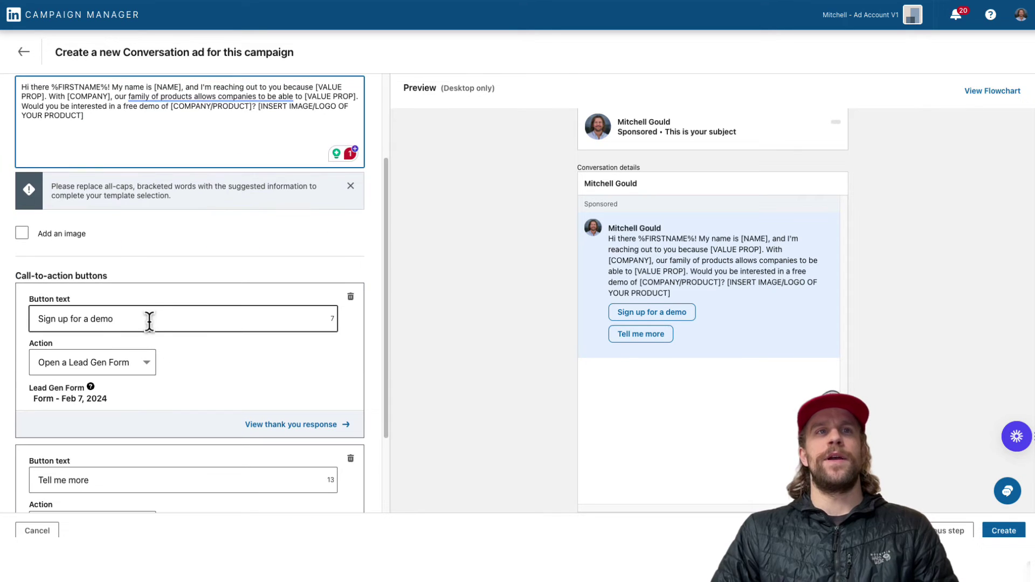
scroll(173, 367, "down", 3)
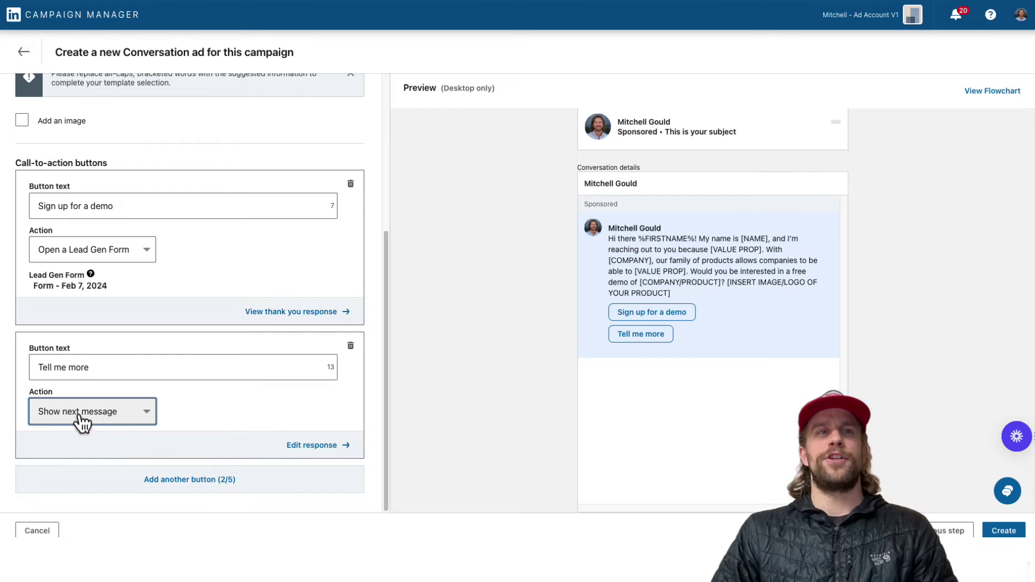
- Keep Tell me more on Show next message, edit its follow-up, and preview the Not looking right now branch
left_click(102, 413)
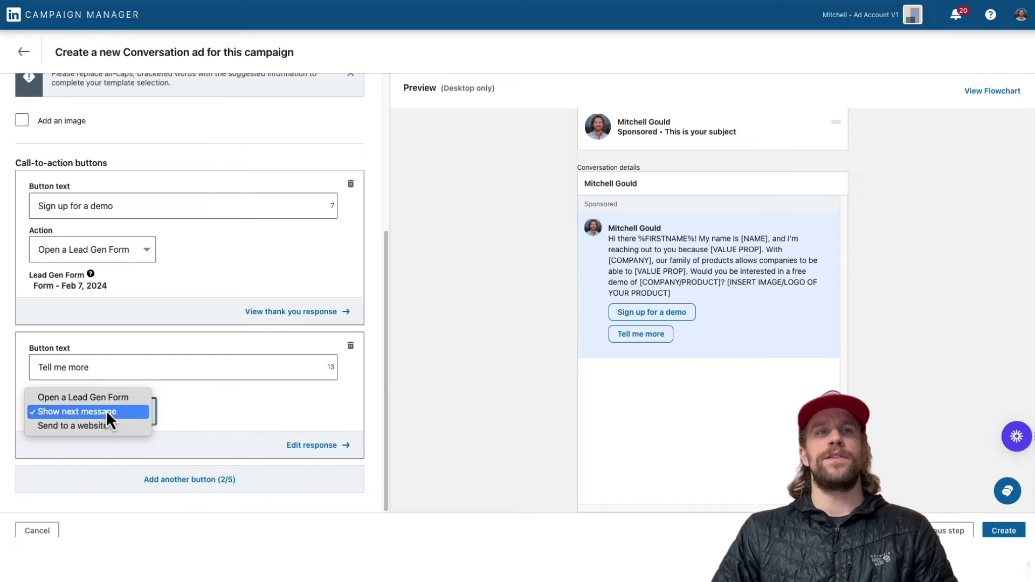
left_click(186, 409)
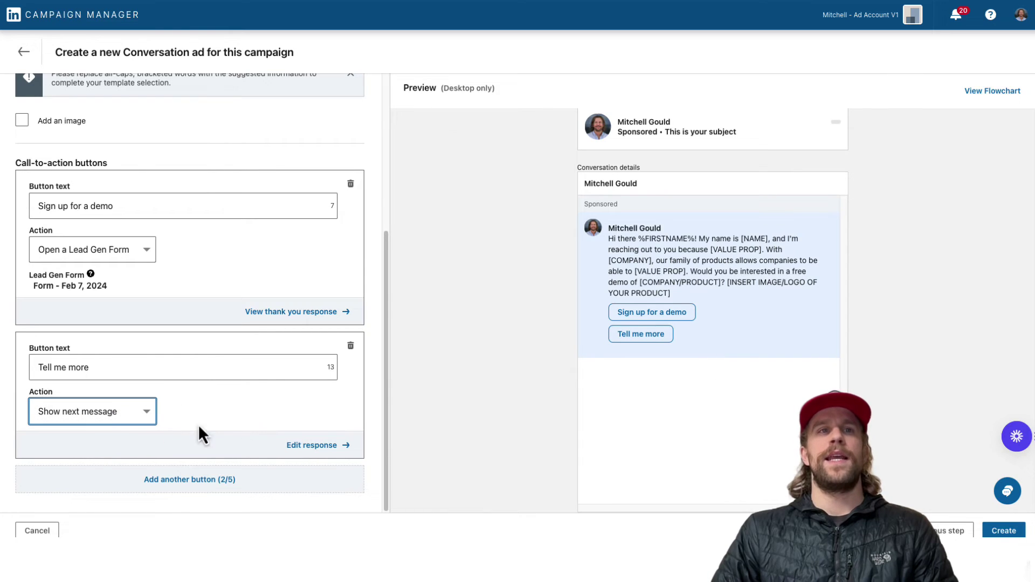
left_click(314, 447)
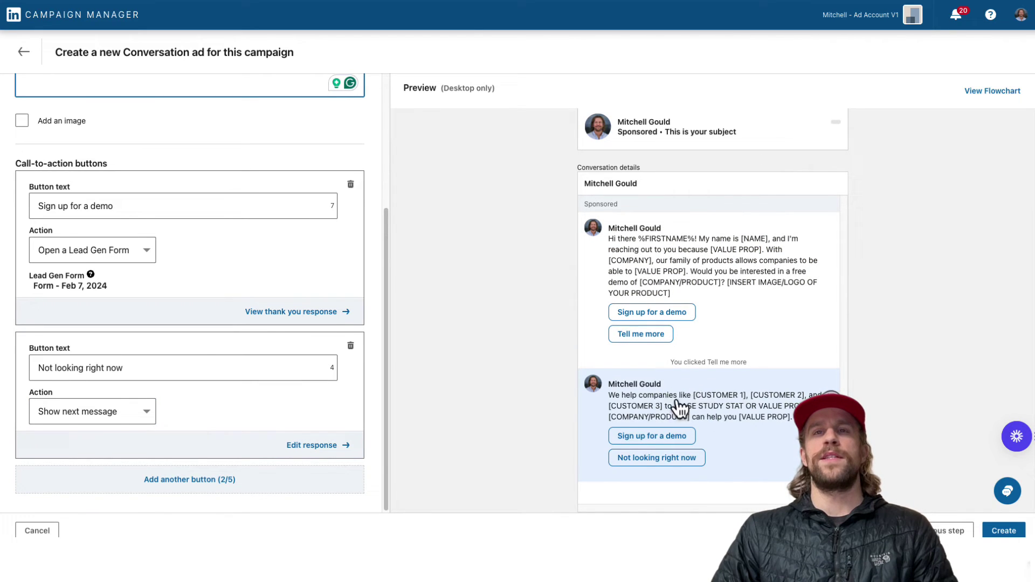
left_click(665, 462)
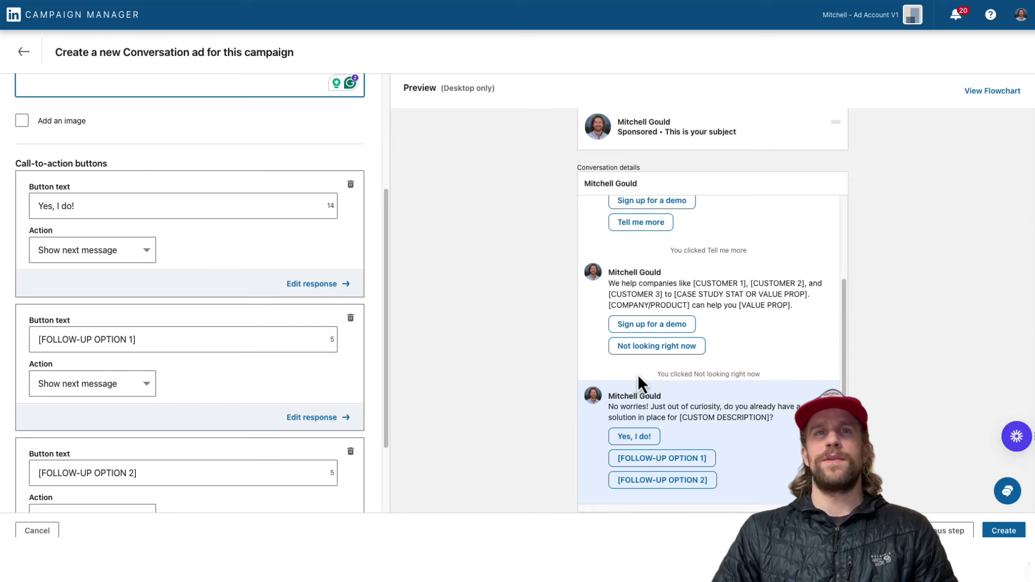
scroll(642, 371, "up", 3)
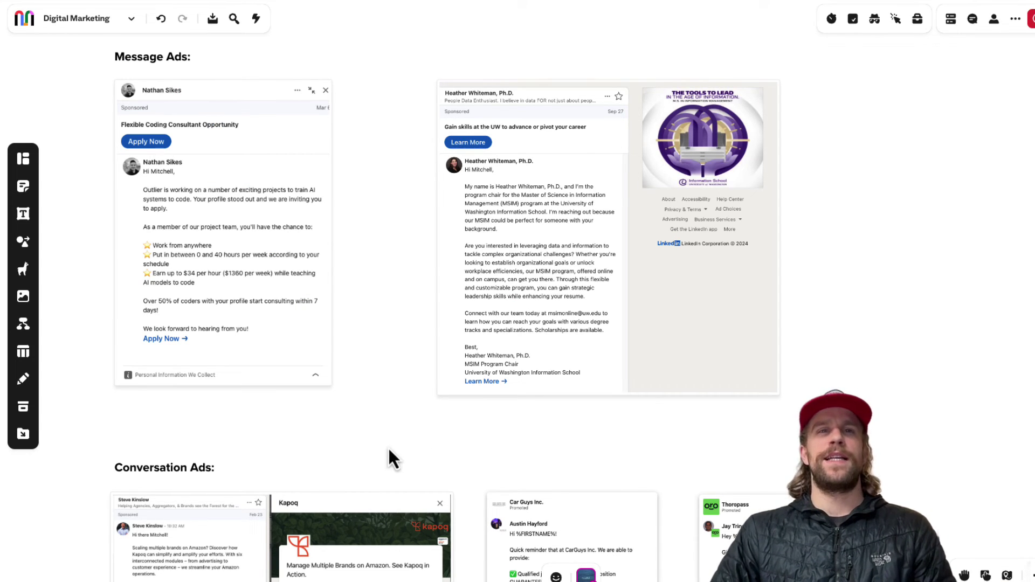
left_click_drag(402, 462, 411, 256)
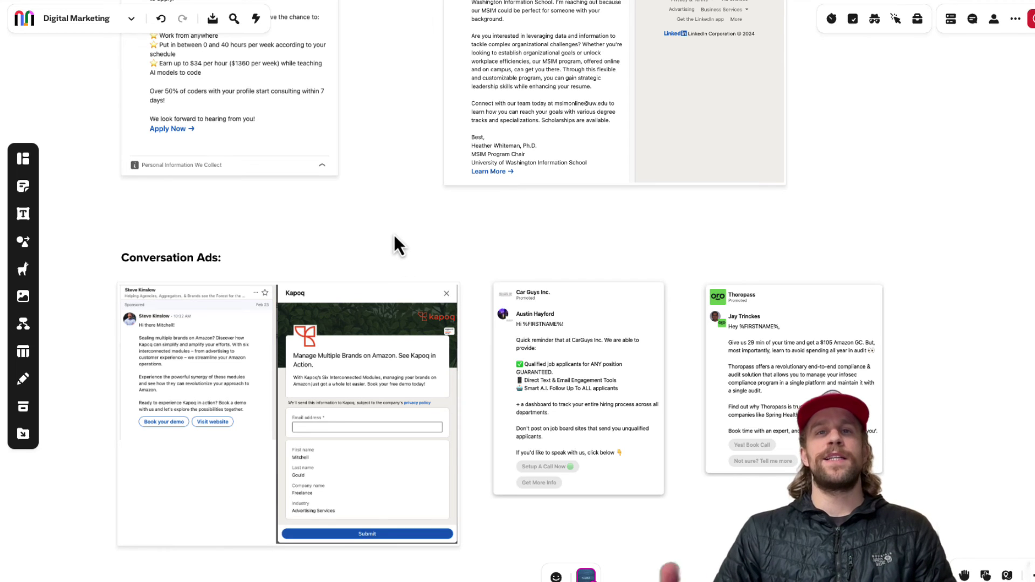
left_click_drag(393, 180, 400, 414)
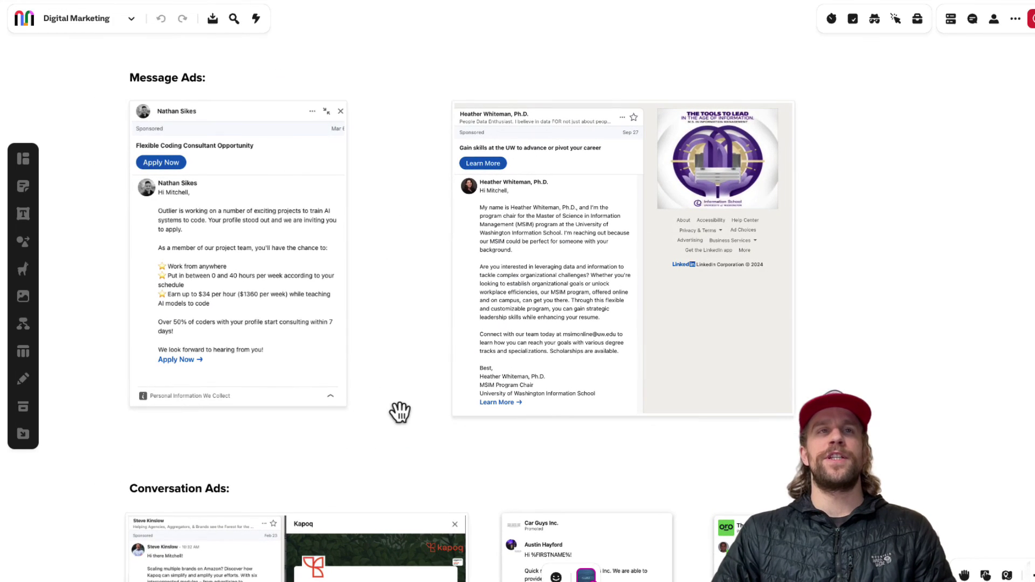